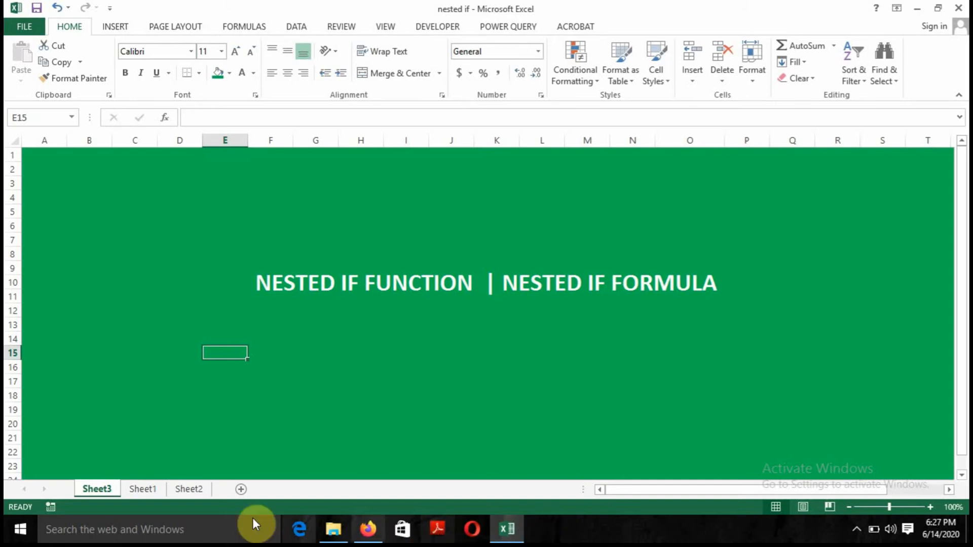
# - On Sheet1, clear the existing remarks in K4:K8 of the green students table
pyautogui.click(143, 490)
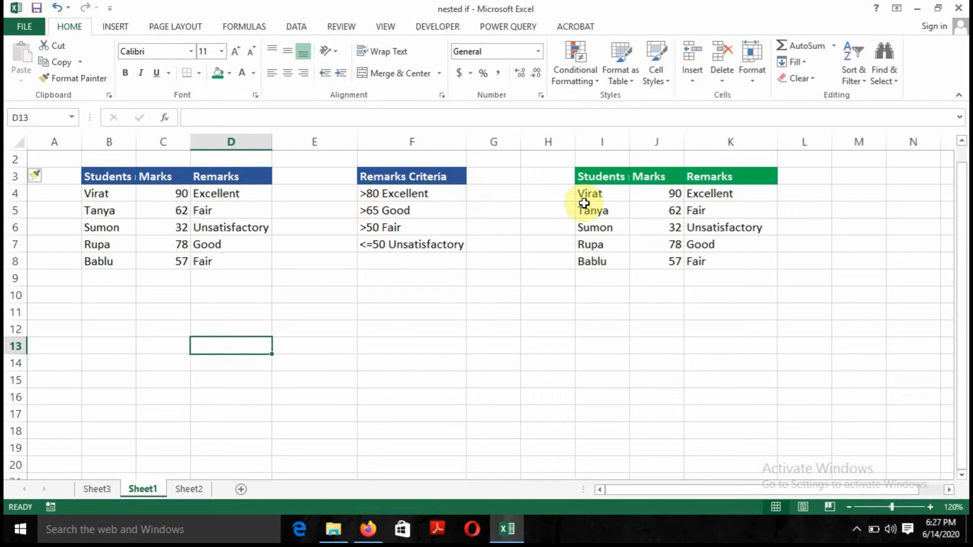
pyautogui.click(716, 194)
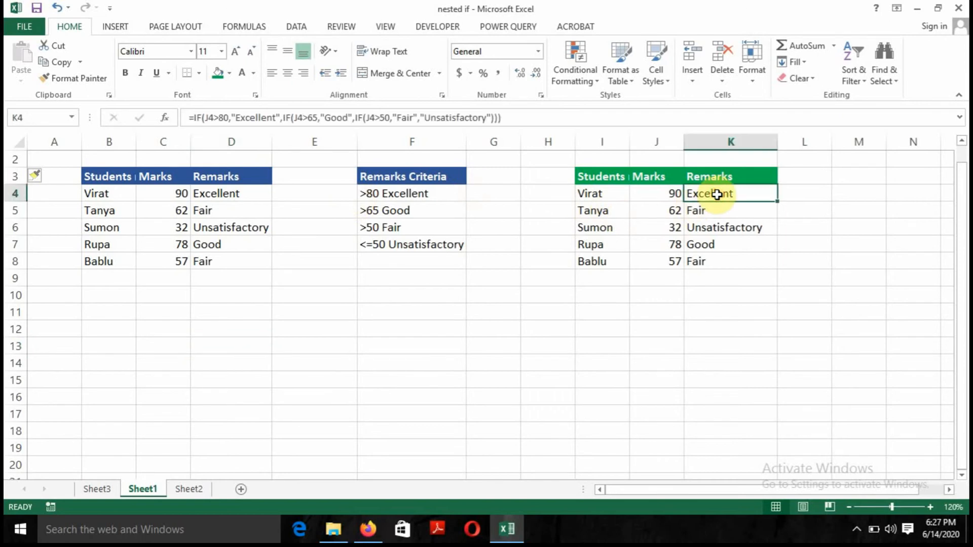
pyautogui.hotkey('shift', 'Down')
pyautogui.hotkey('shift', 'Down')
pyautogui.hotkey('shift', 'Down')
pyautogui.hotkey('shift', 'Down')
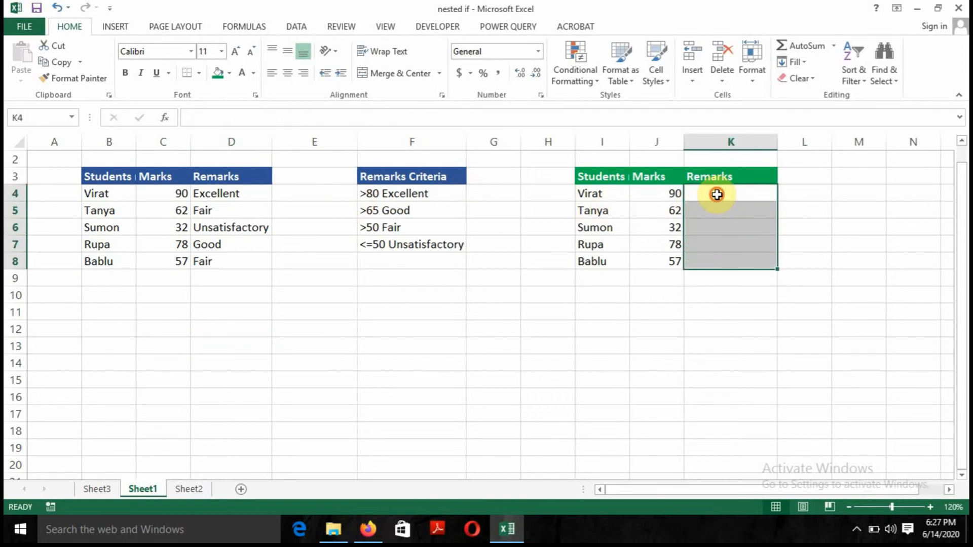
pyautogui.press('Delete')
# - Begin an IF formula in K4 that returns "Excellent" when J4 is greater than 80
pyautogui.click(716, 194)
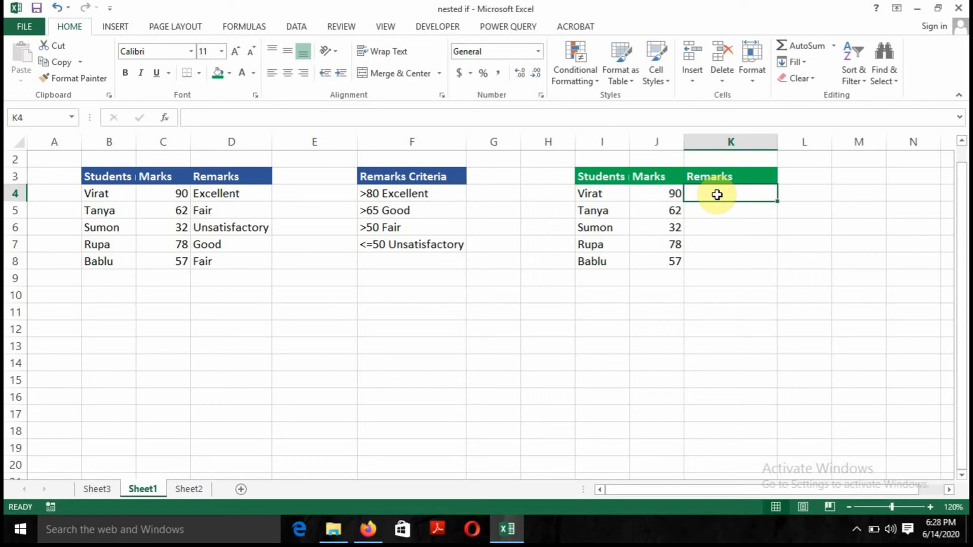
pyautogui.write('=')
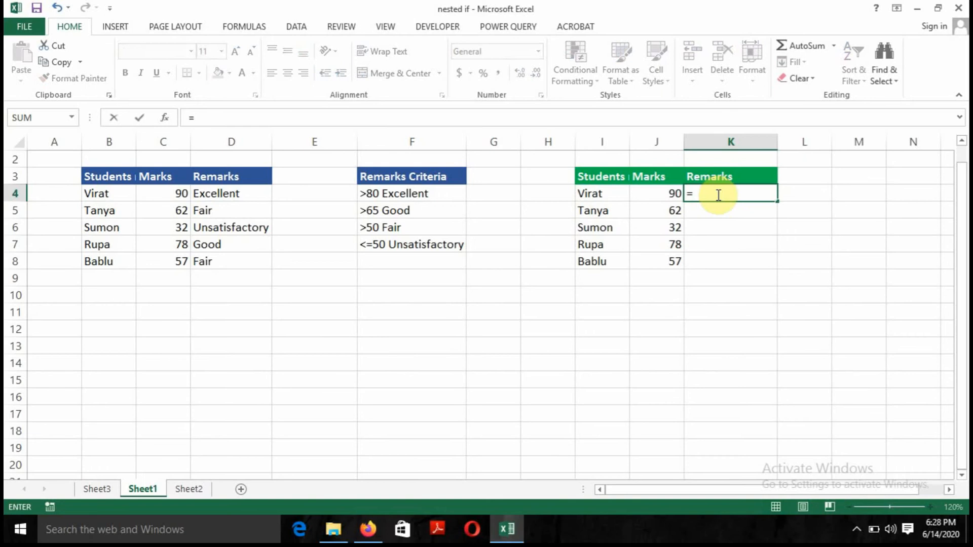
pyautogui.write('if(')
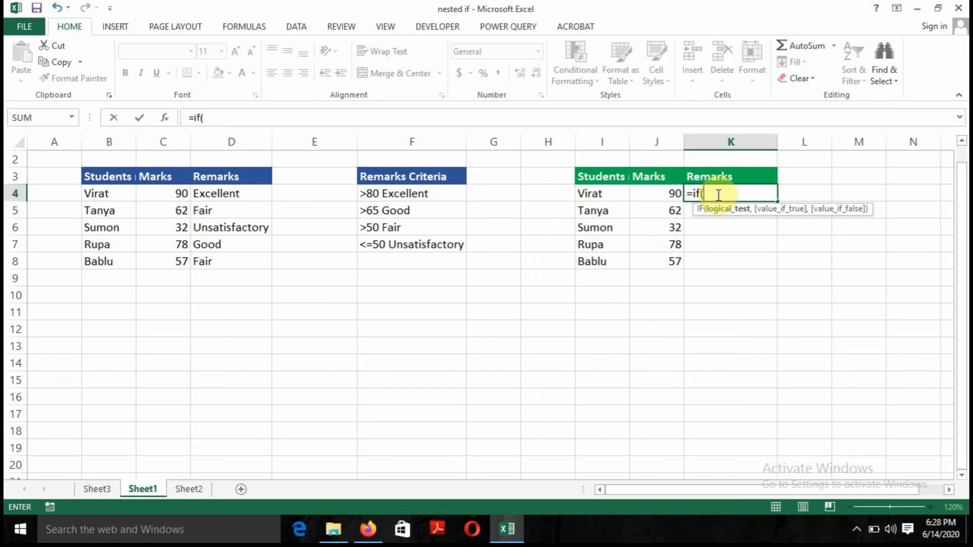
pyautogui.click(667, 197)
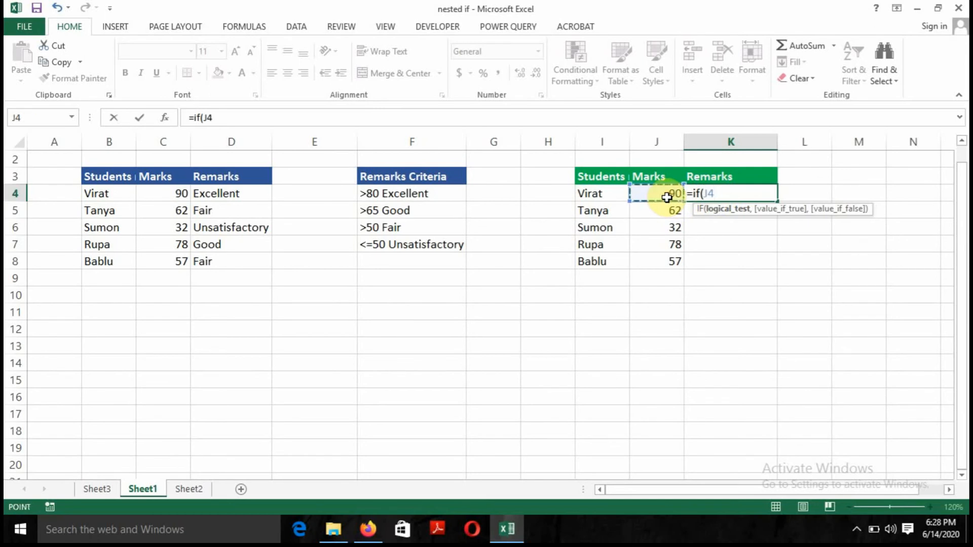
pyautogui.write('>80,"')
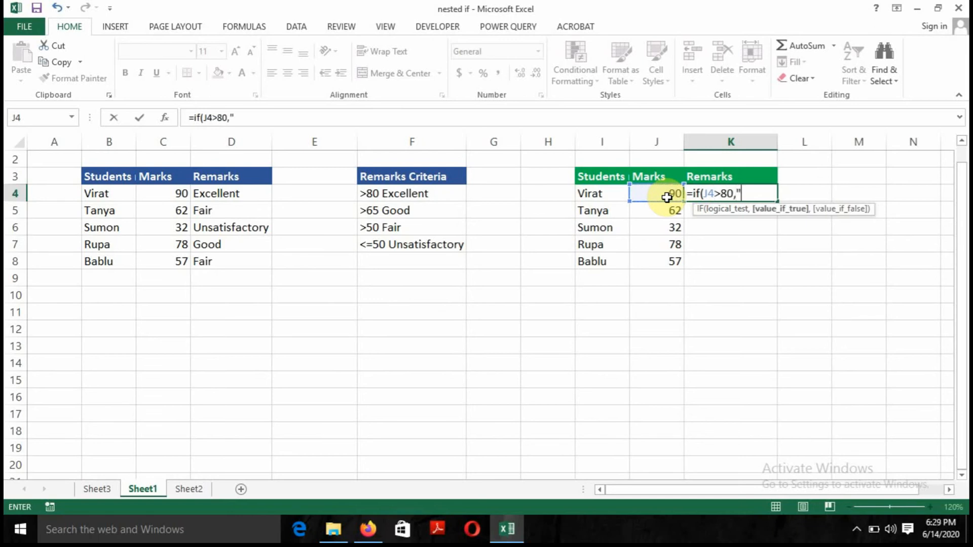
pyautogui.write('Excellent')
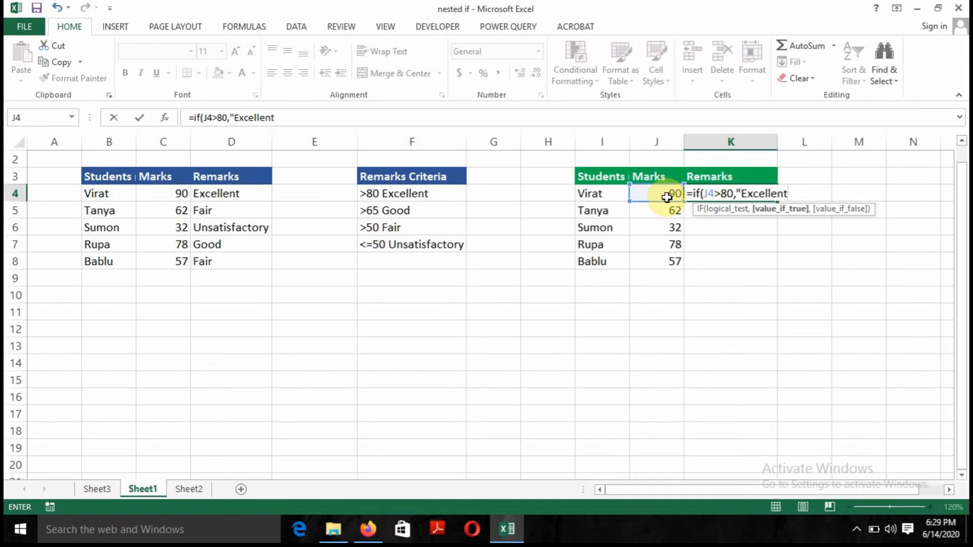
pyautogui.write('",')
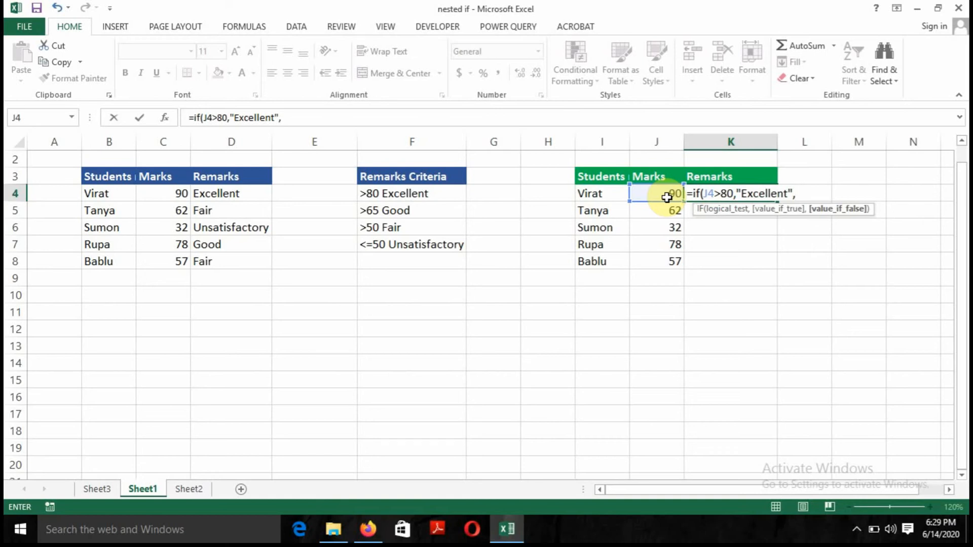
# - Nest a second IF as the K4 formula's false value, returning "Good" when J4 is greater than 65
pyautogui.write('if')
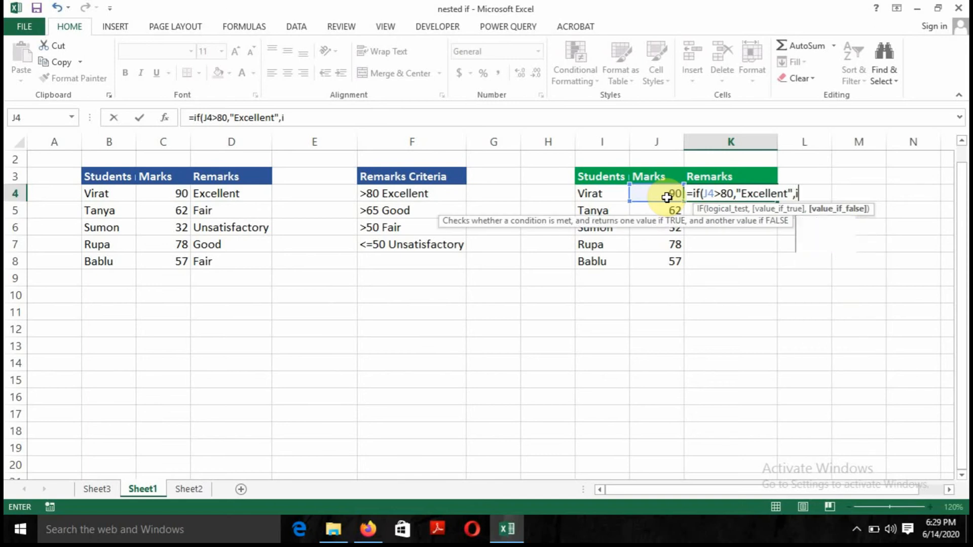
pyautogui.write('(')
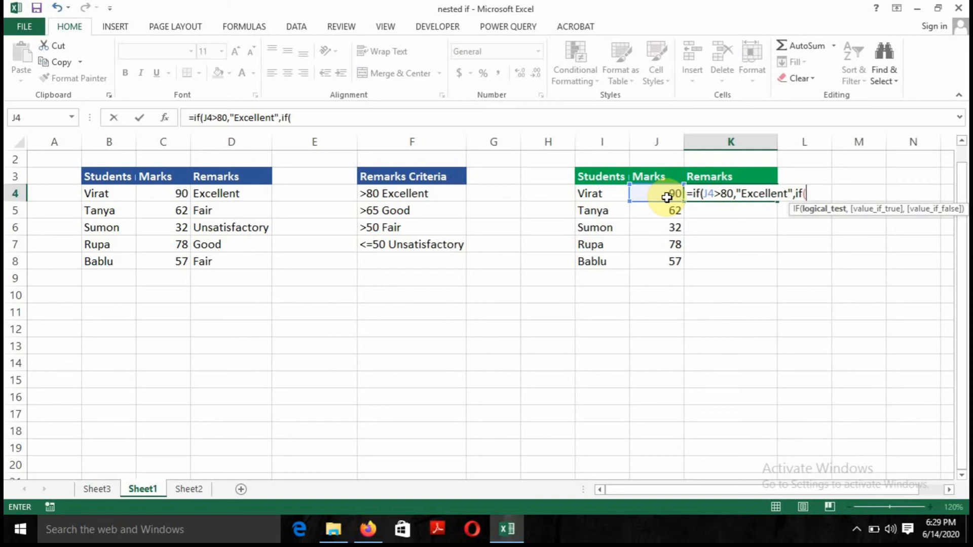
pyautogui.click(667, 197)
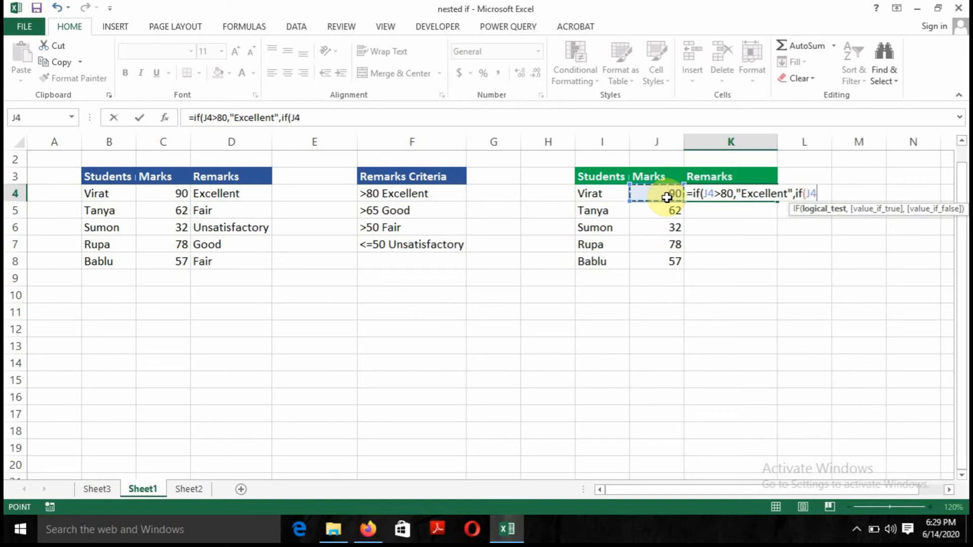
pyautogui.write('>65,')
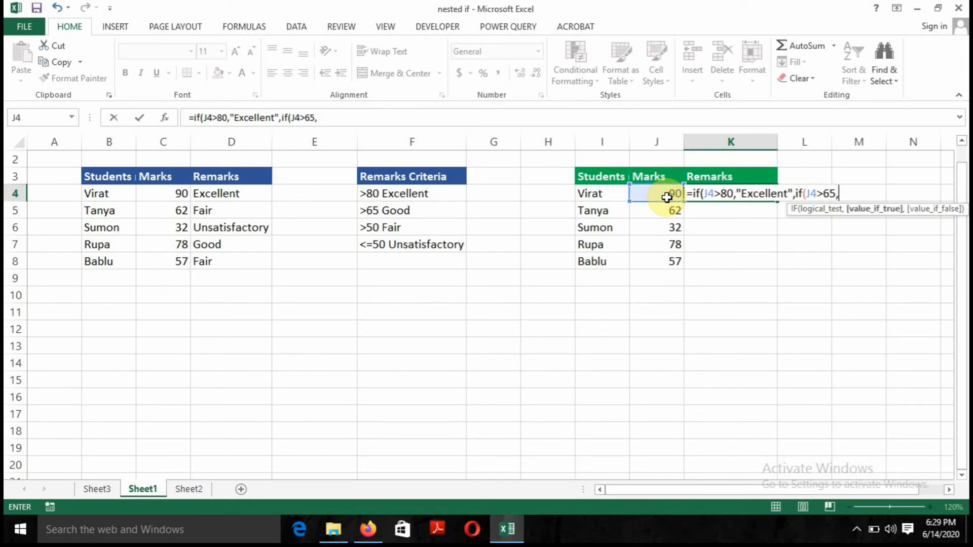
pyautogui.write('"Good",')
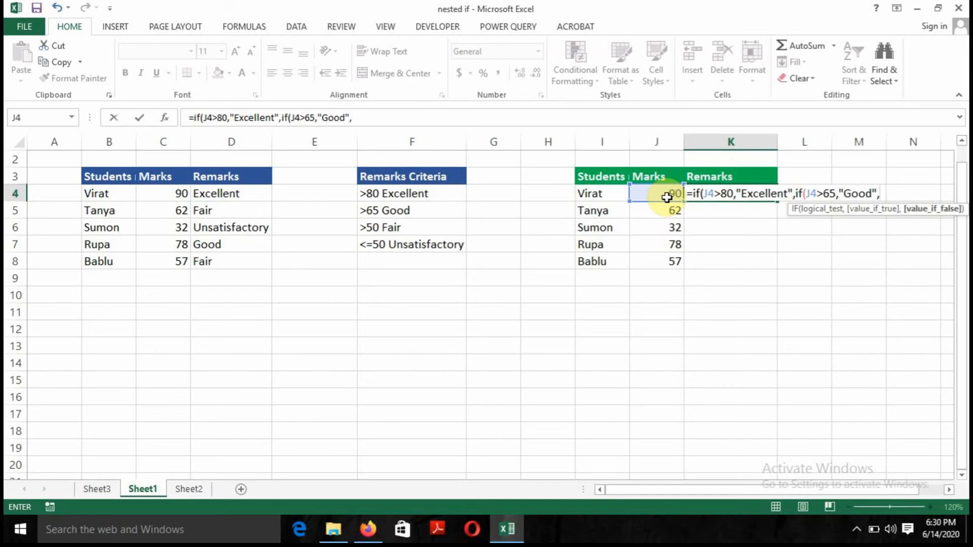
# - Nest a third IF in the K4 formula, returning "Fair" when J4 is greater than 50
pyautogui.write('if')
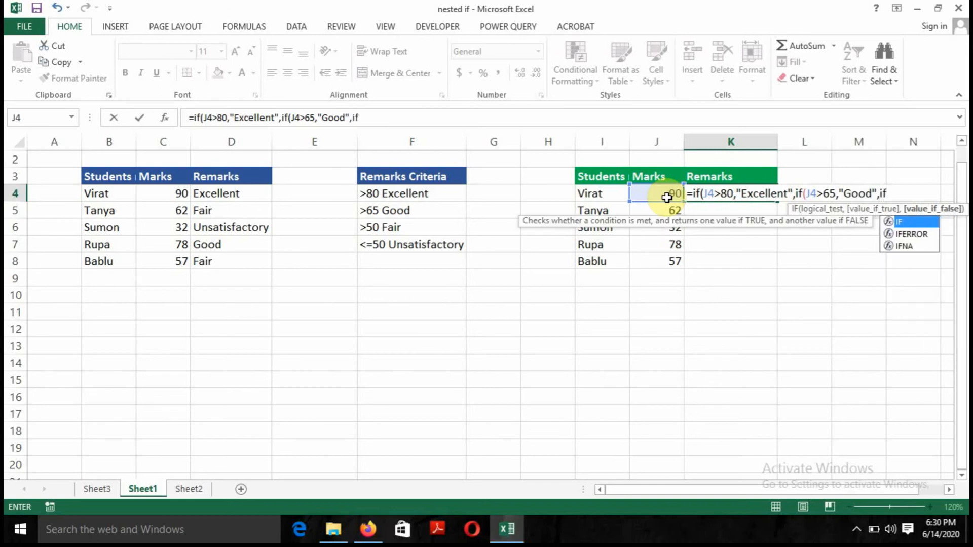
pyautogui.write('(')
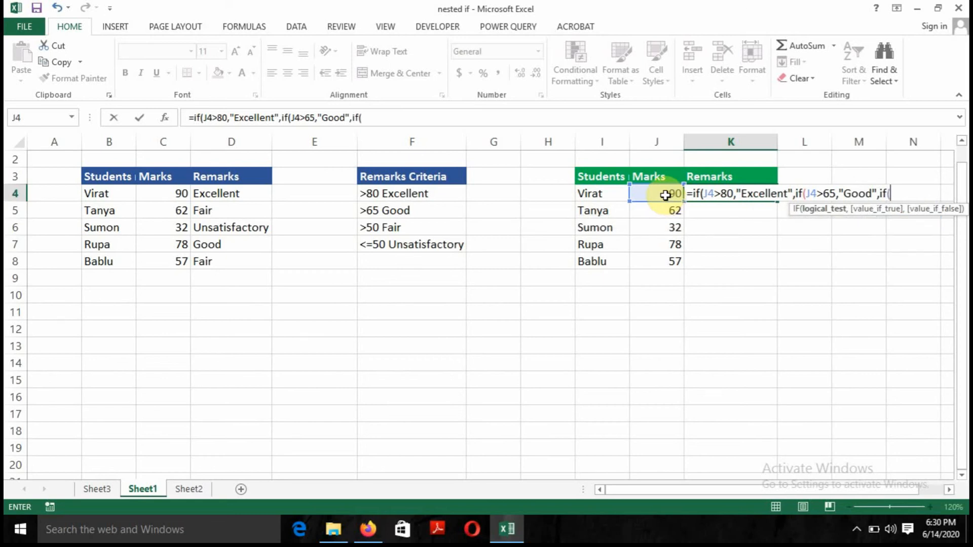
pyautogui.click(667, 197)
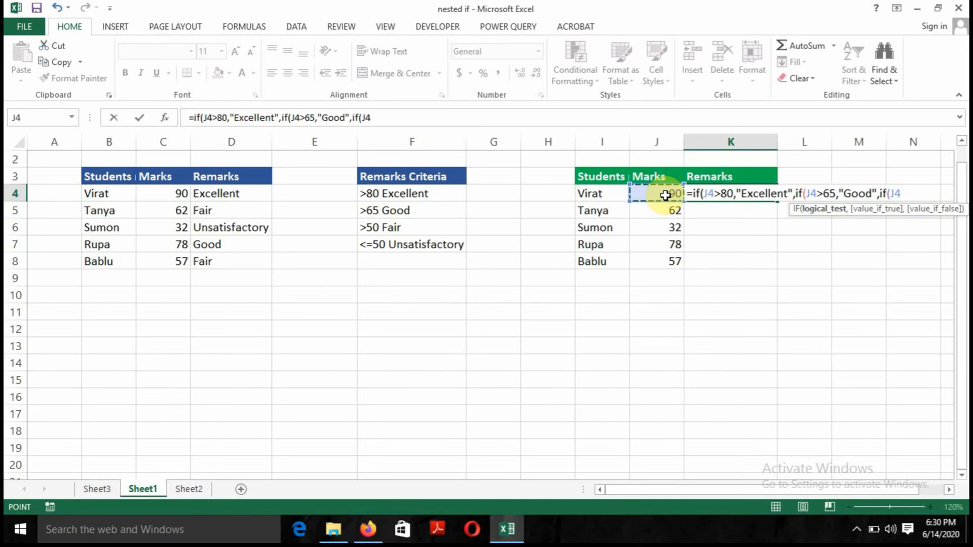
pyautogui.write('>50,"')
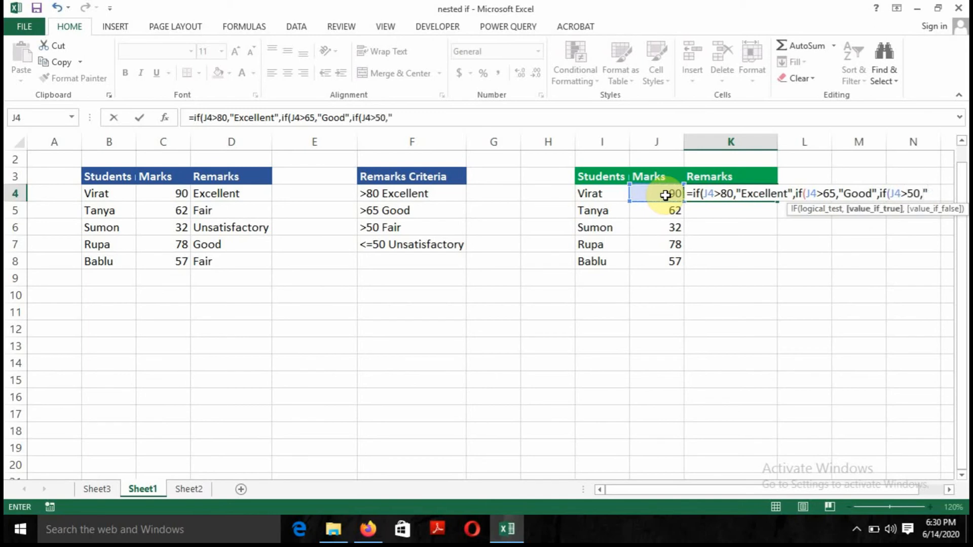
pyautogui.write('Fair",')
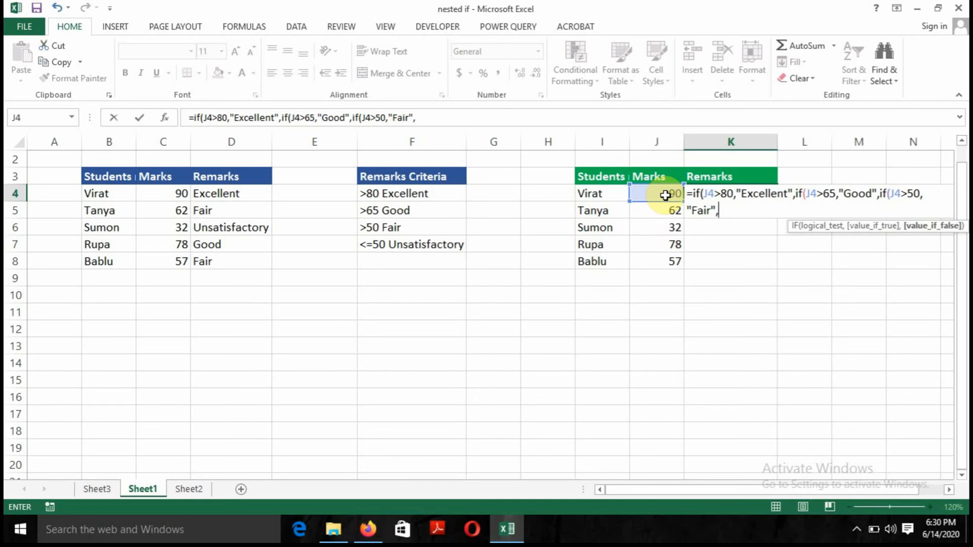
# - Add "Unsatisfactory" as the final false value, close all three IF functions and enter the K4 formula
pyautogui.write('"Unsatis')
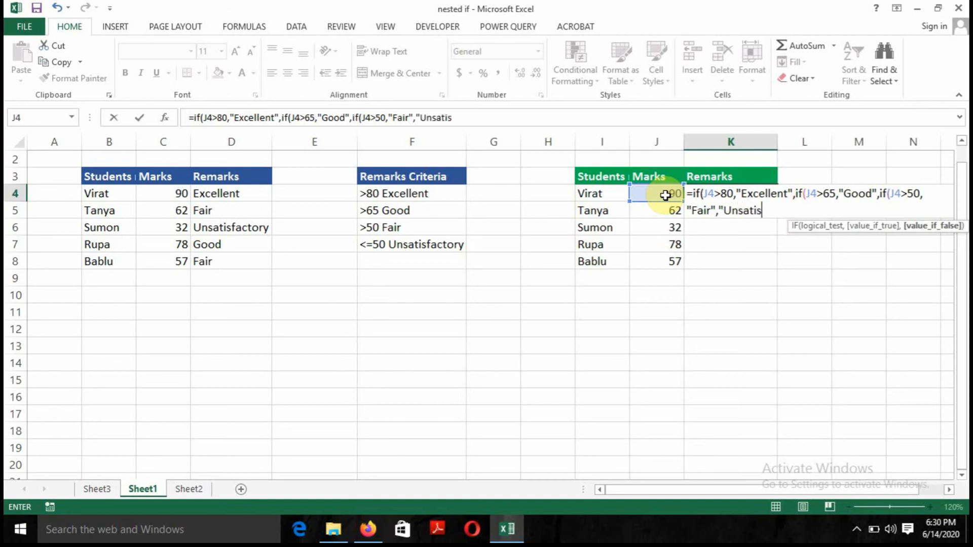
pyautogui.write('factory"')
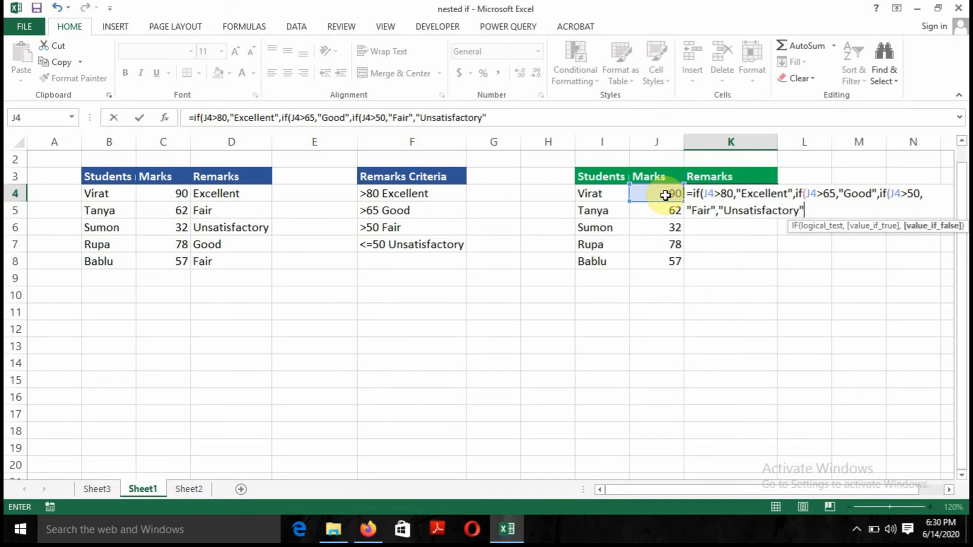
pyautogui.write(')))')
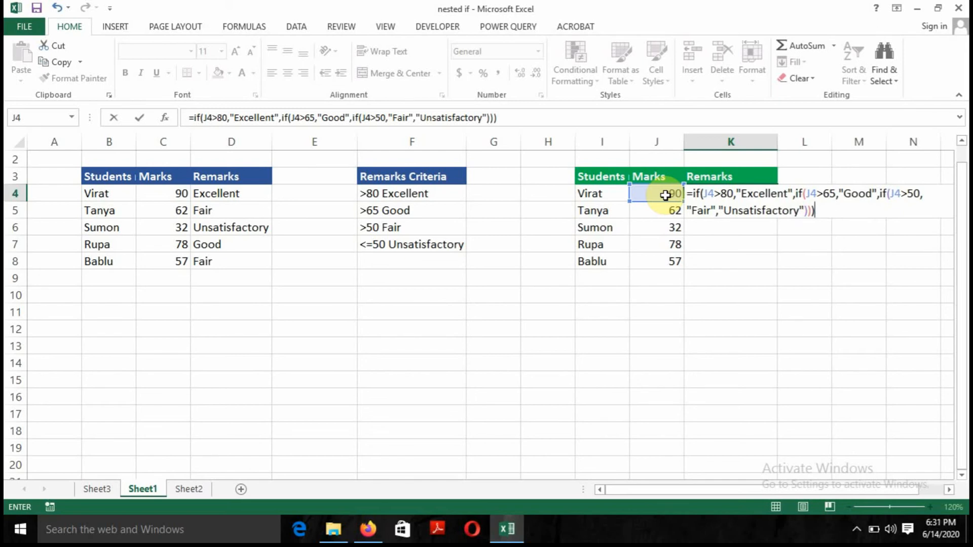
pyautogui.press('Return')
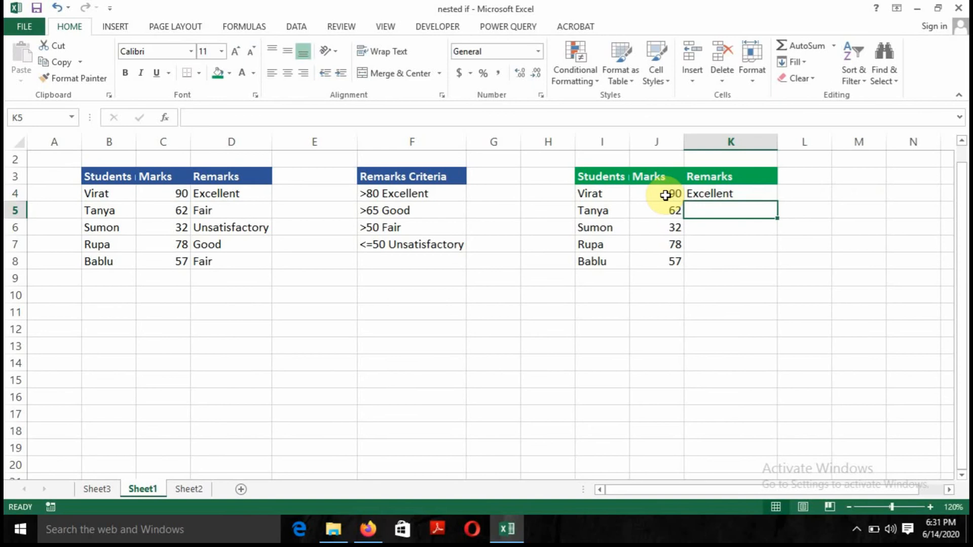
# - Fill the nested IF formula from K4 down to K8 for the remaining students
pyautogui.click(728, 191)
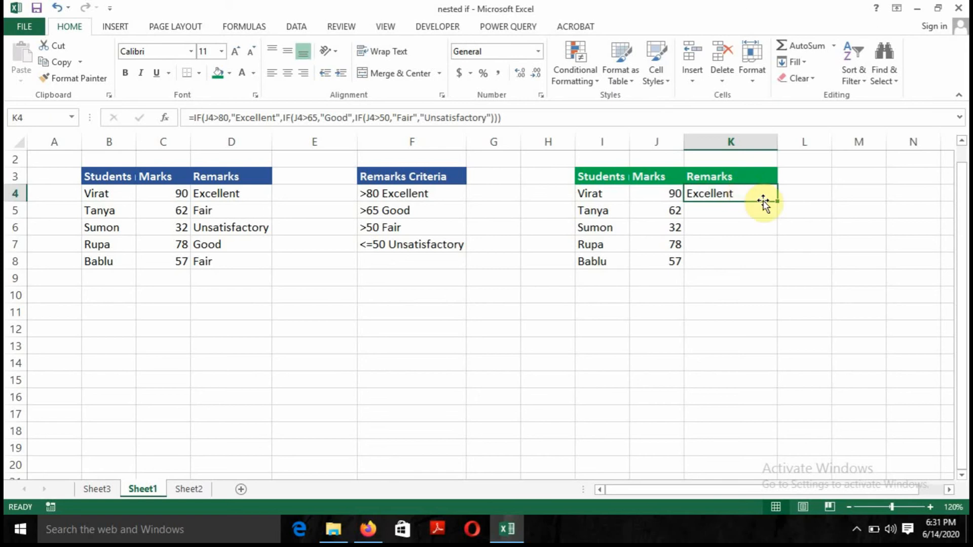
pyautogui.moveTo(779, 201); pyautogui.dragTo(777, 264)
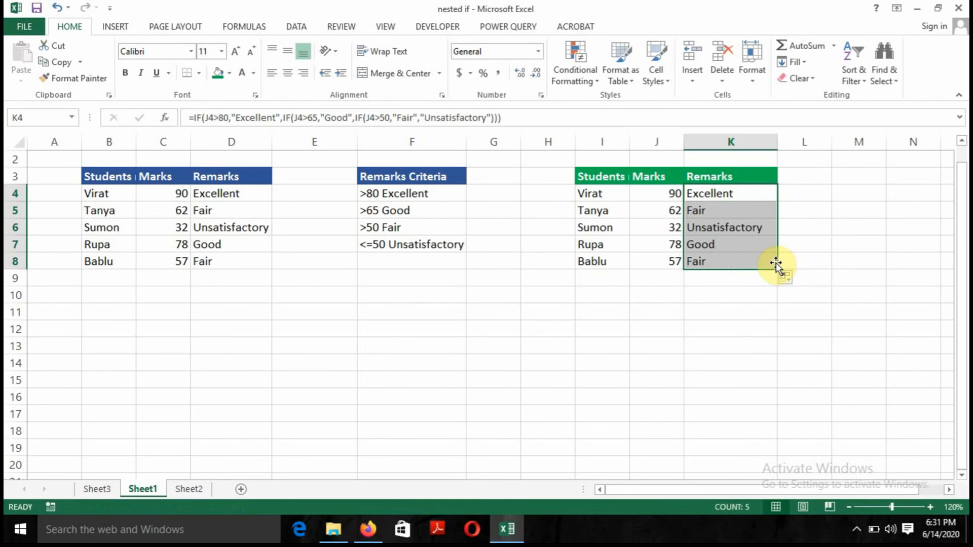
pyautogui.click(804, 211)
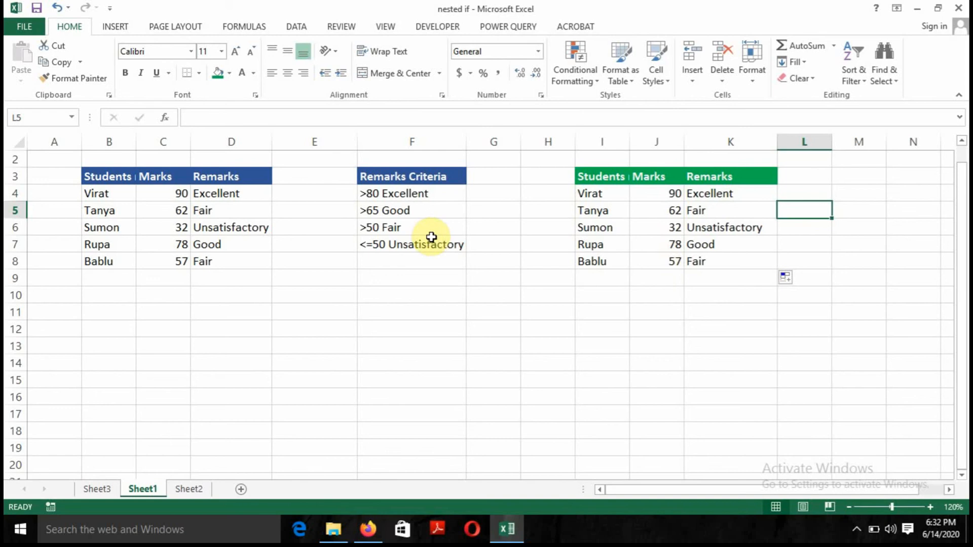
pyautogui.click(738, 190)
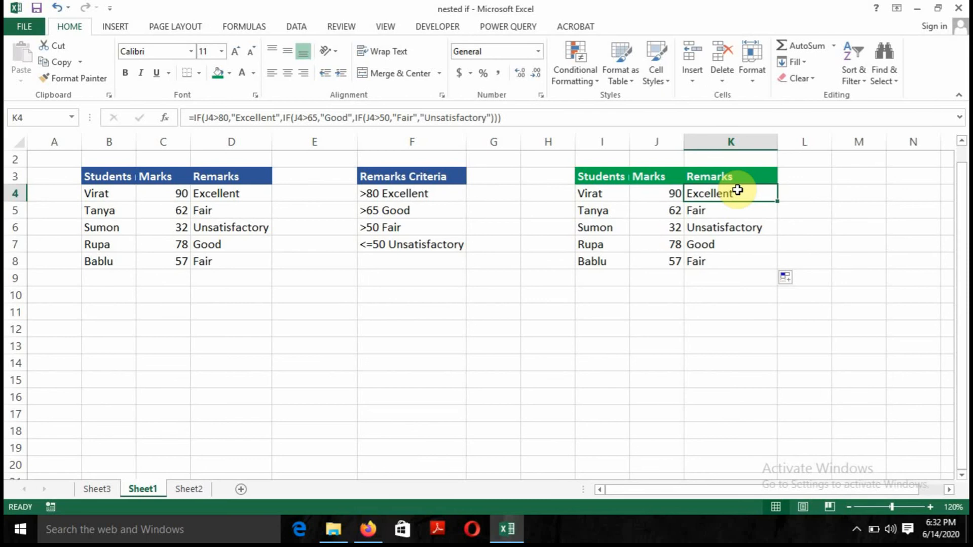
# - On Sheet2, clear the Effectivity values in L2:L9 of the second country table
pyautogui.click(181, 491)
pyautogui.click(220, 309)
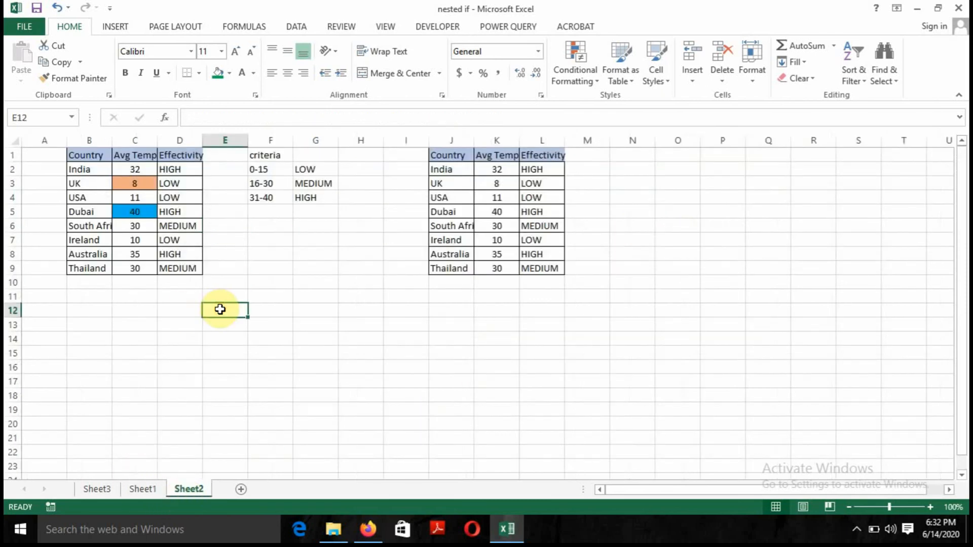
pyautogui.click(87, 153)
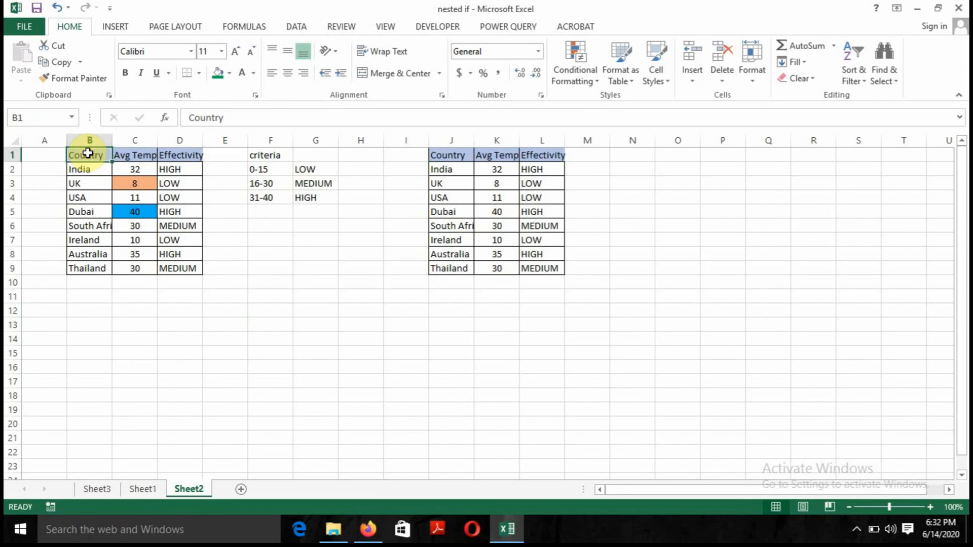
pyautogui.click(533, 169)
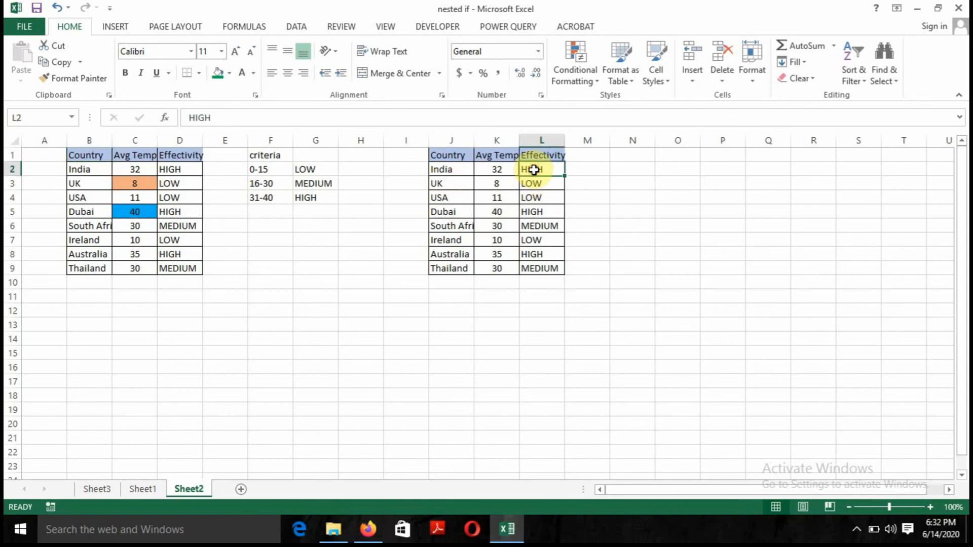
pyautogui.hotkey('shift', 'Down')
pyautogui.hotkey('shift', 'Down')
pyautogui.hotkey('shift', 'Down')
pyautogui.hotkey('shift', 'Down')
pyautogui.hotkey('shift', 'Down')
pyautogui.hotkey('shift', 'Down')
pyautogui.hotkey('shift', 'Down')
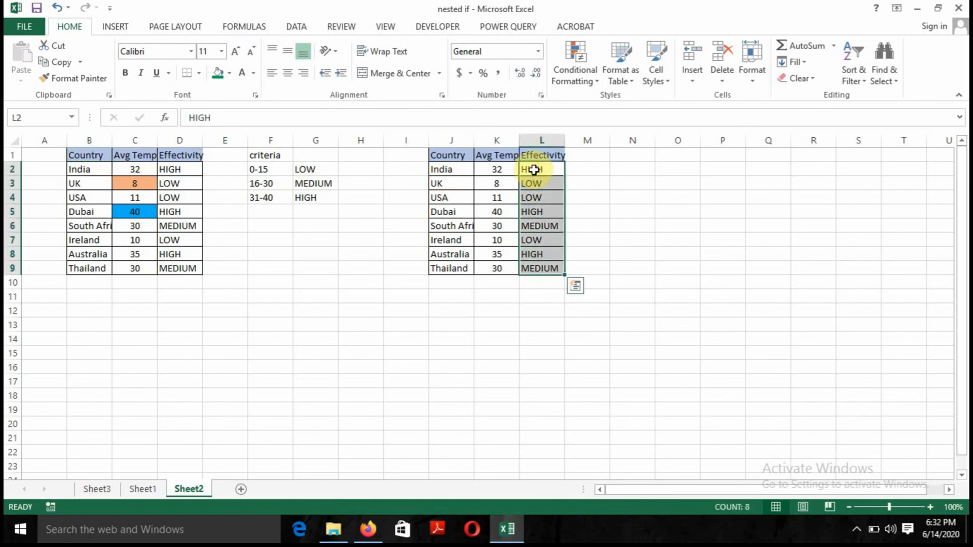
pyautogui.press('Delete')
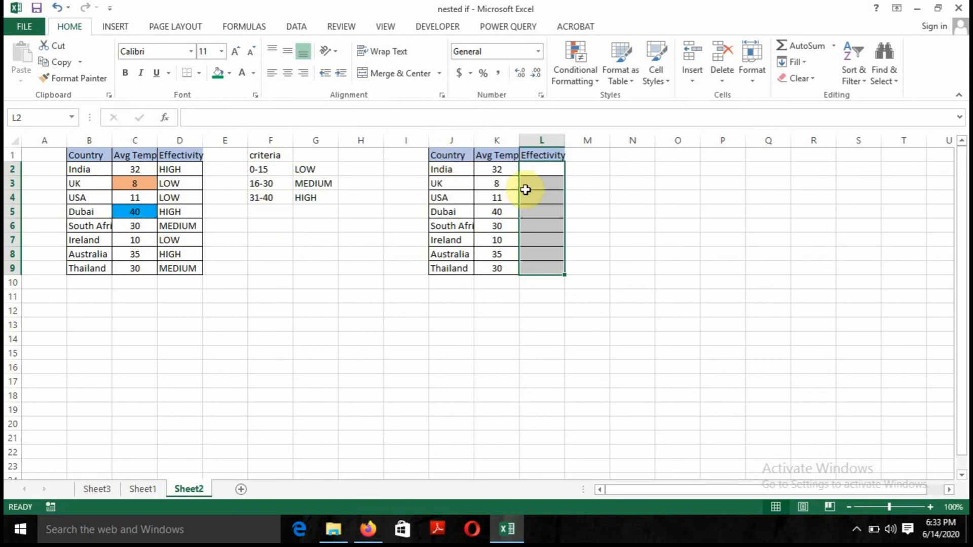
# - Start an IF formula in L2 that returns "LOW" when K2 is less than or equal to 15
pyautogui.moveTo(534, 168); pyautogui.dragTo(533, 184)
pyautogui.click(534, 169)
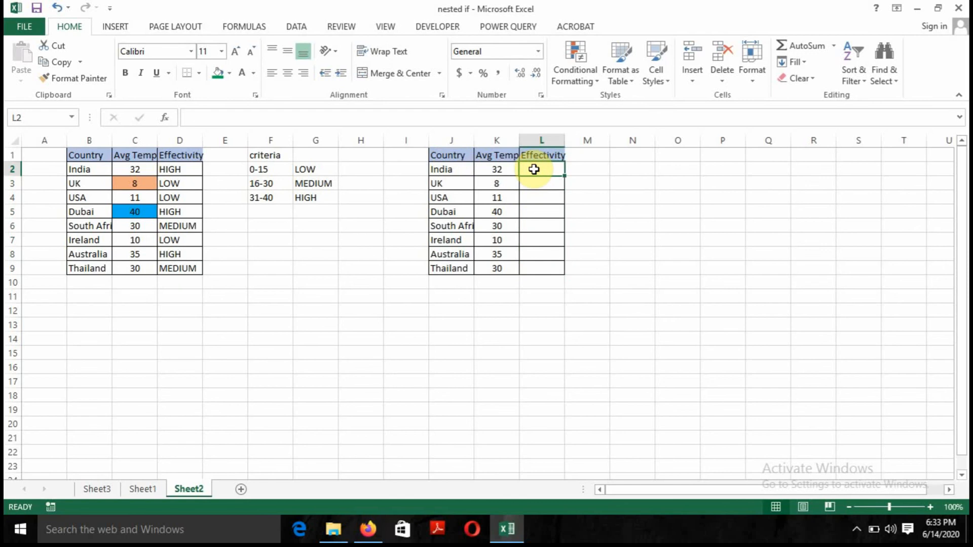
pyautogui.write('=if')
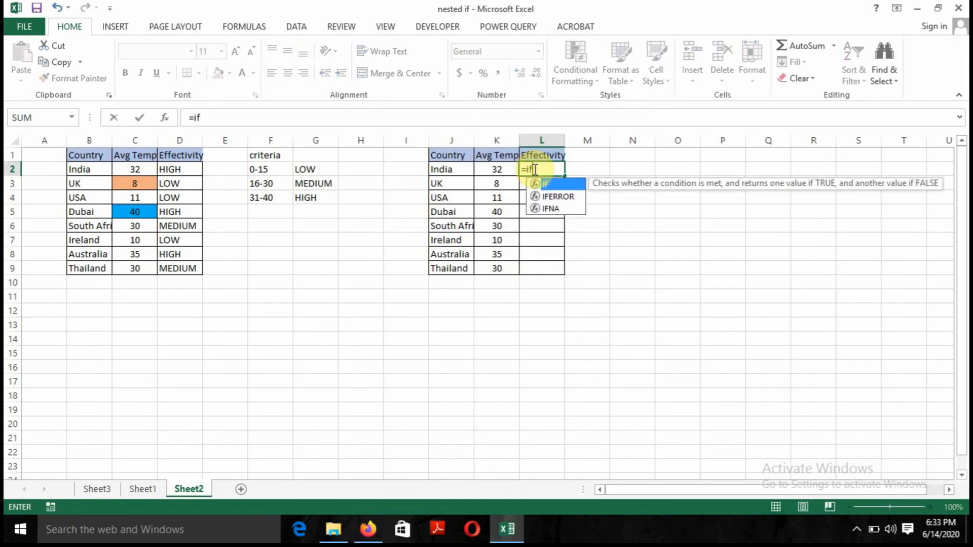
pyautogui.write('(')
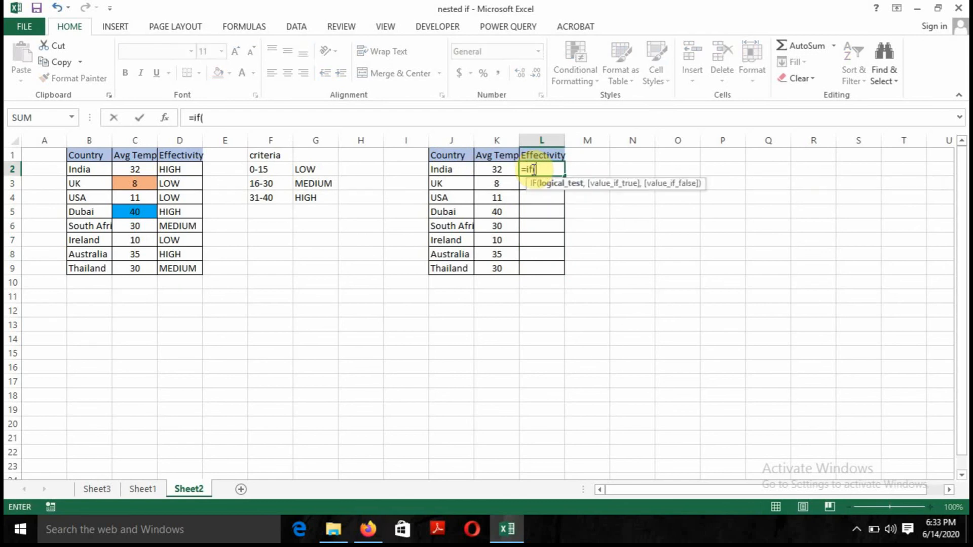
pyautogui.click(503, 169)
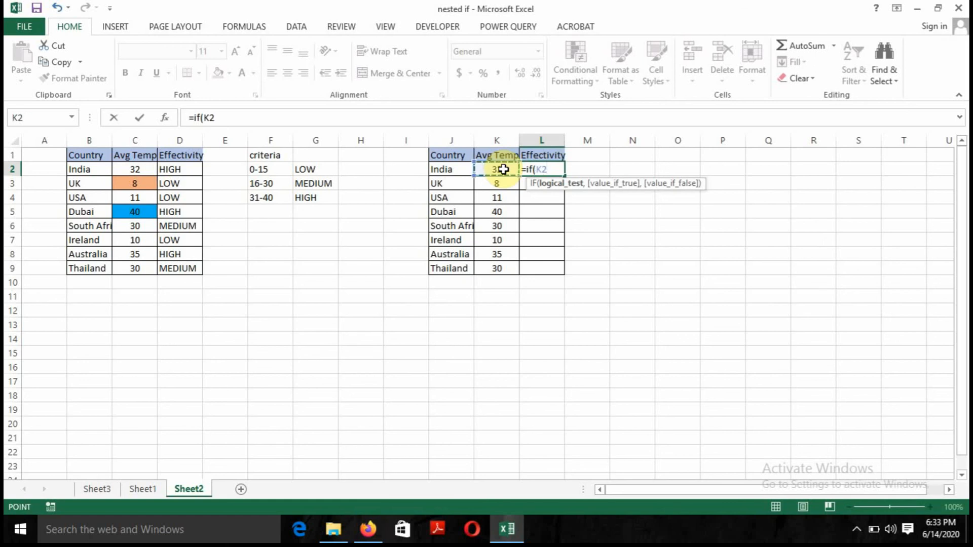
pyautogui.write('<=15,')
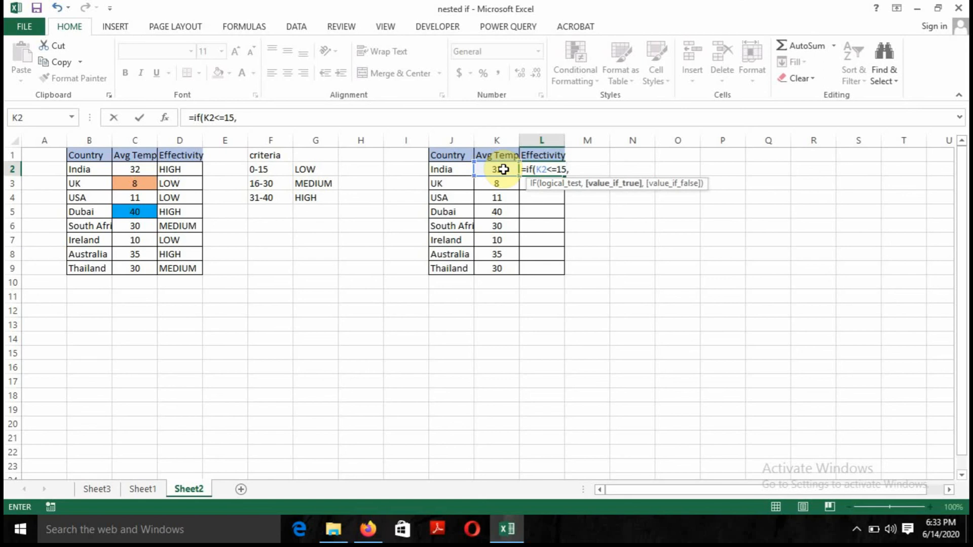
pyautogui.write('"LOW",')
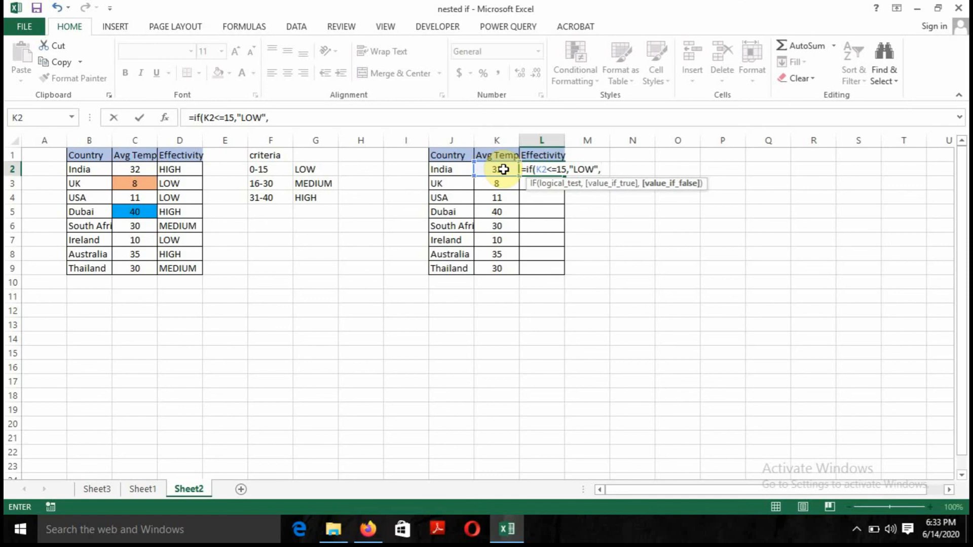
# - Nest a second IF in the L2 formula, returning "MEDIUM" when K2 is less than or equal to 30
pyautogui.write('if(')
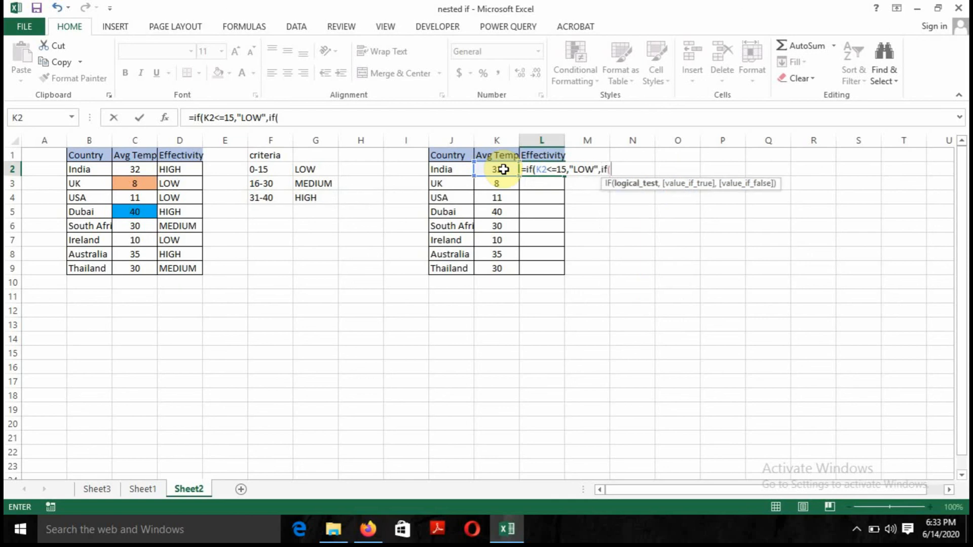
pyautogui.click(504, 169)
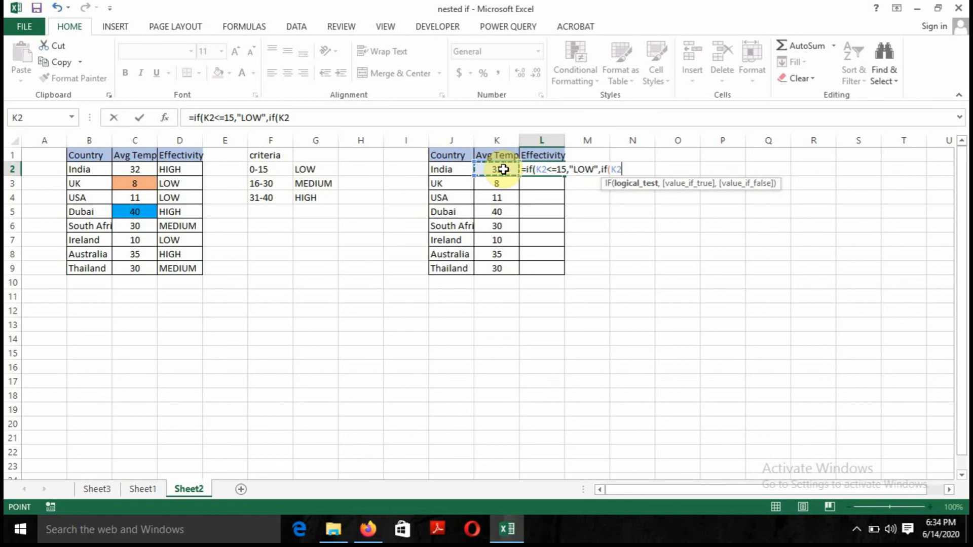
pyautogui.write('<=30')
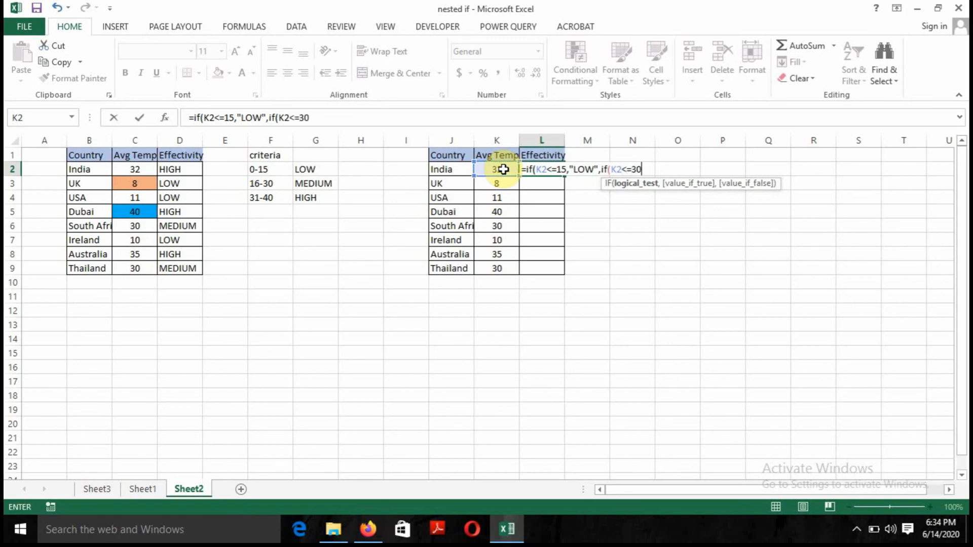
pyautogui.write(',"')
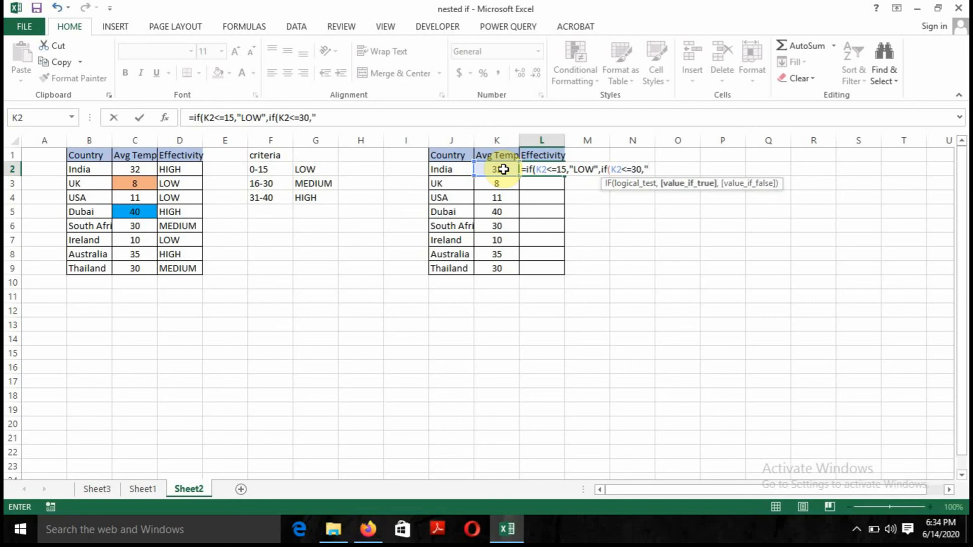
pyautogui.write('MEDIUM"')
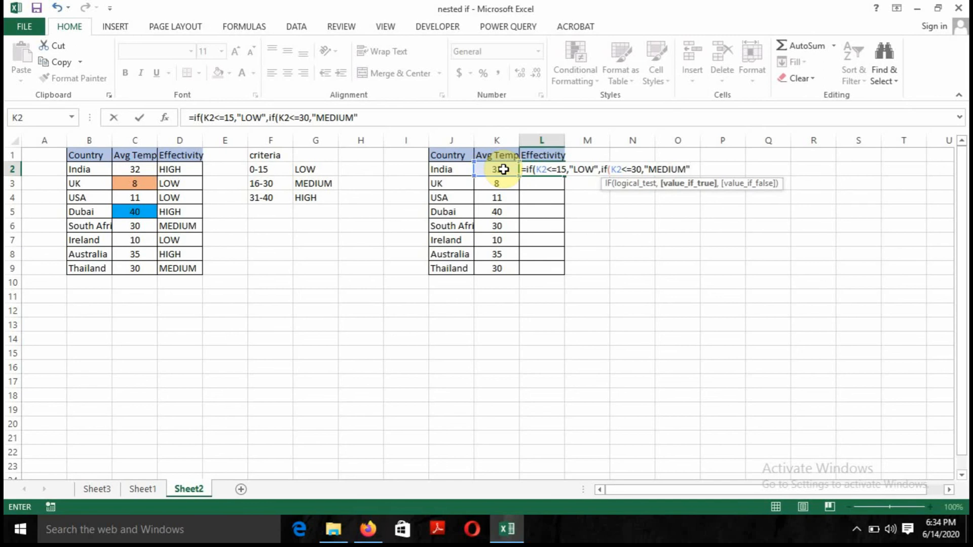
pyautogui.write(',')
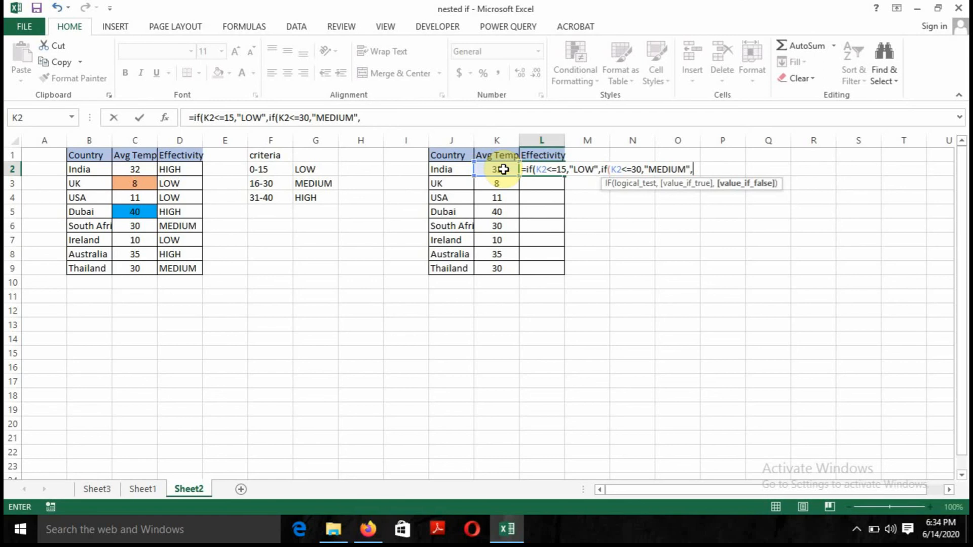
# - Complete the L2 formula with "HIGH" as the final false value, closing both IFs, and fill it down to L9
pyautogui.write('"HIGH"))')
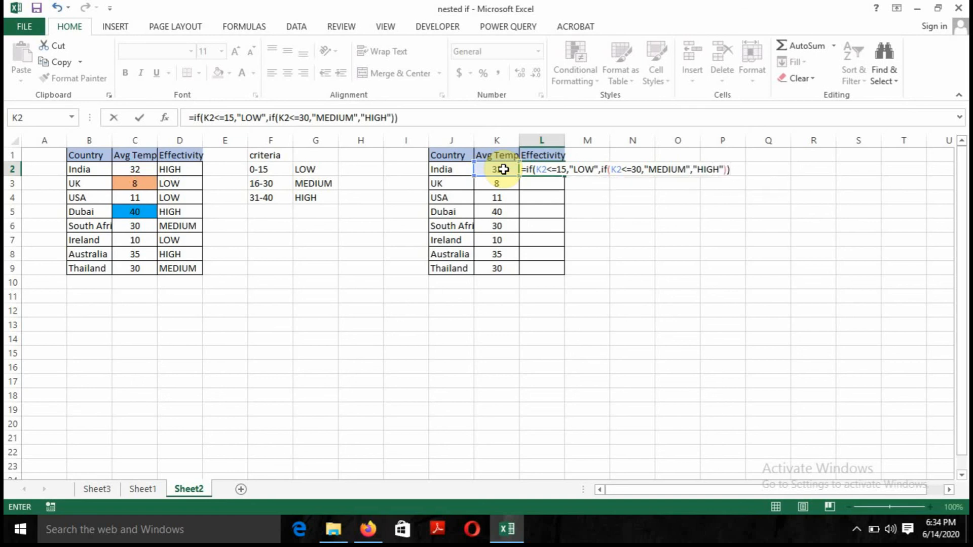
pyautogui.press('Return')
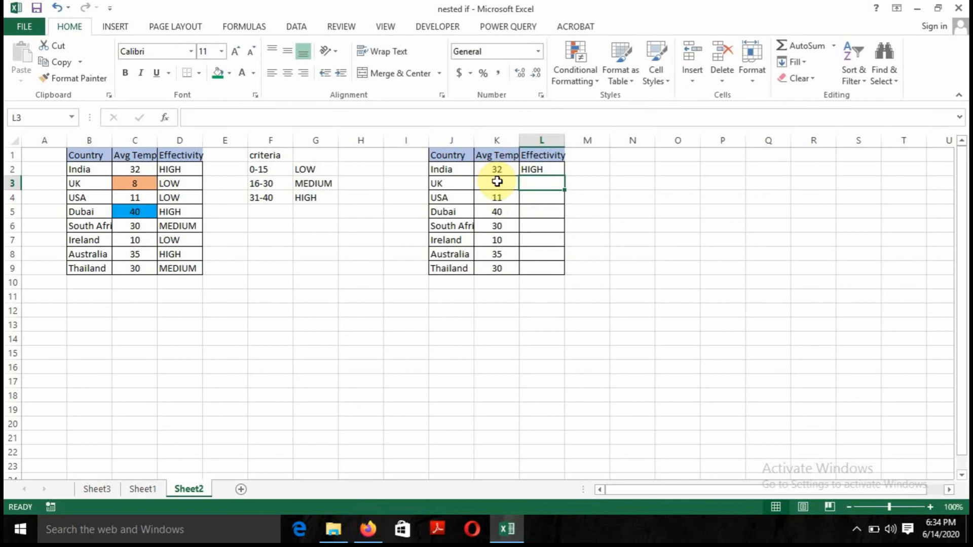
pyautogui.click(549, 169)
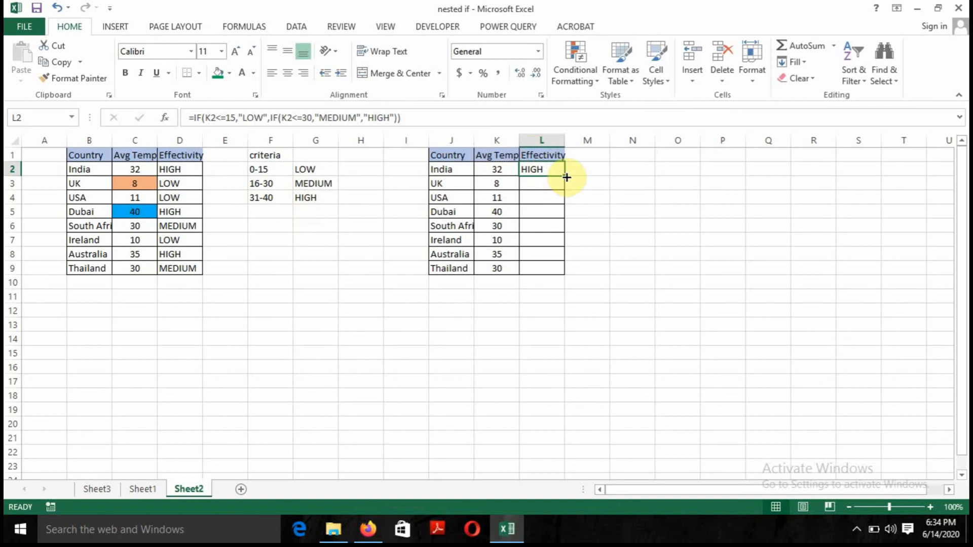
pyautogui.moveTo(565, 175); pyautogui.dragTo(561, 278)
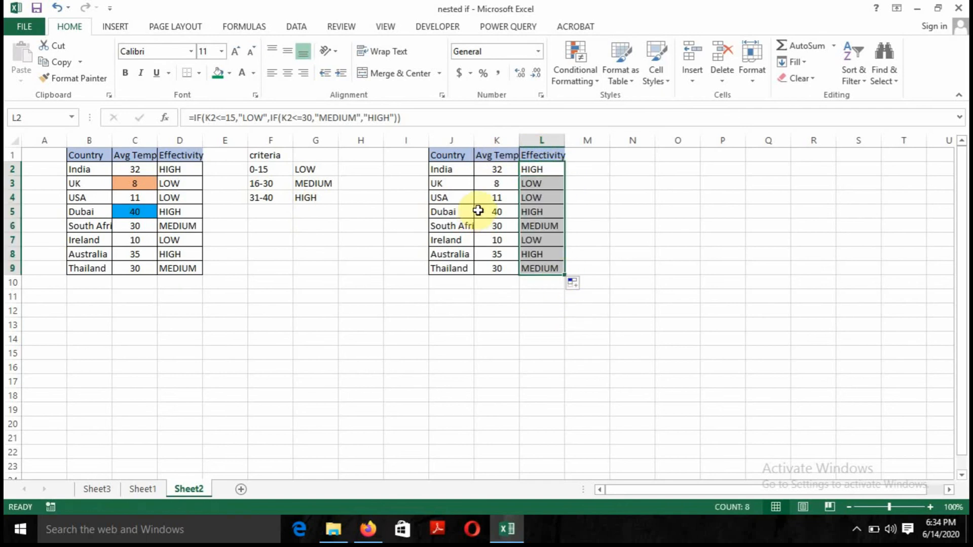
# - Set Thailand's average temperature in K9 to 31 to test the nested IF formula
pyautogui.click(490, 184)
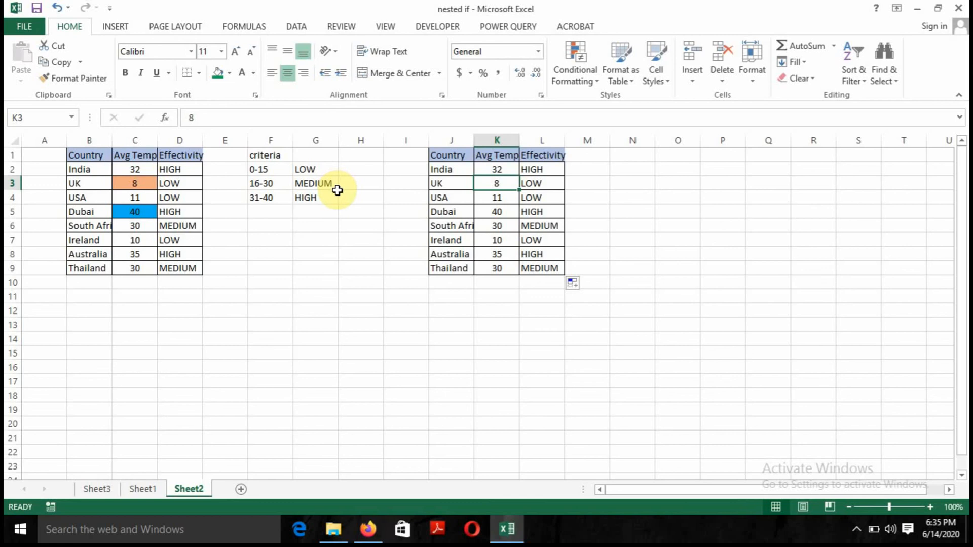
pyautogui.click(508, 270)
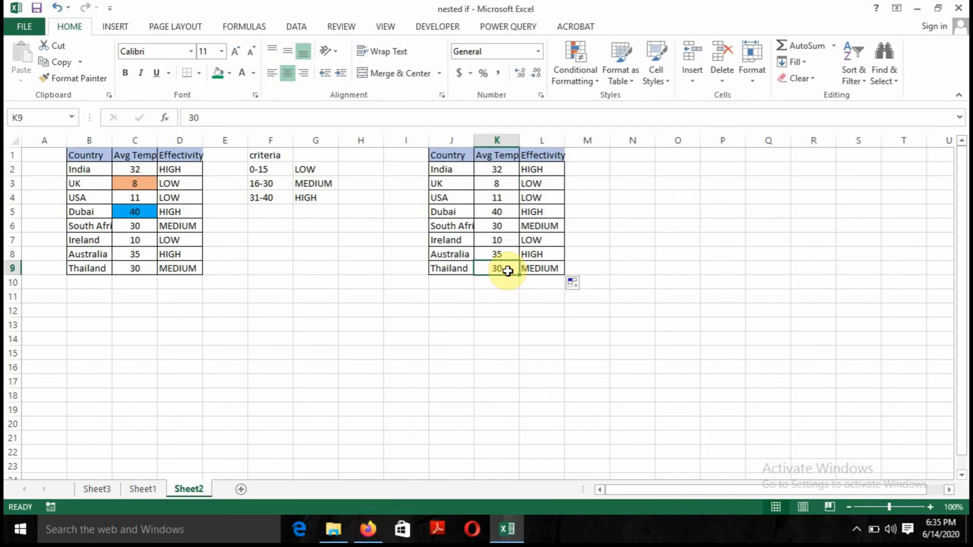
pyautogui.write('31')
pyautogui.press('Return')
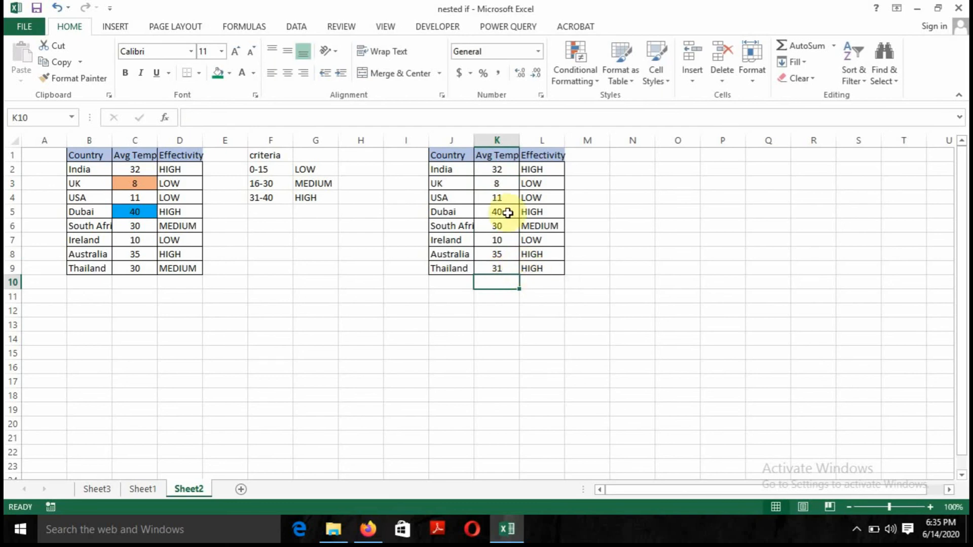
# - In the second country table, set the average temperature of UK to 55 and of Dubai to 11
pyautogui.click(496, 185)
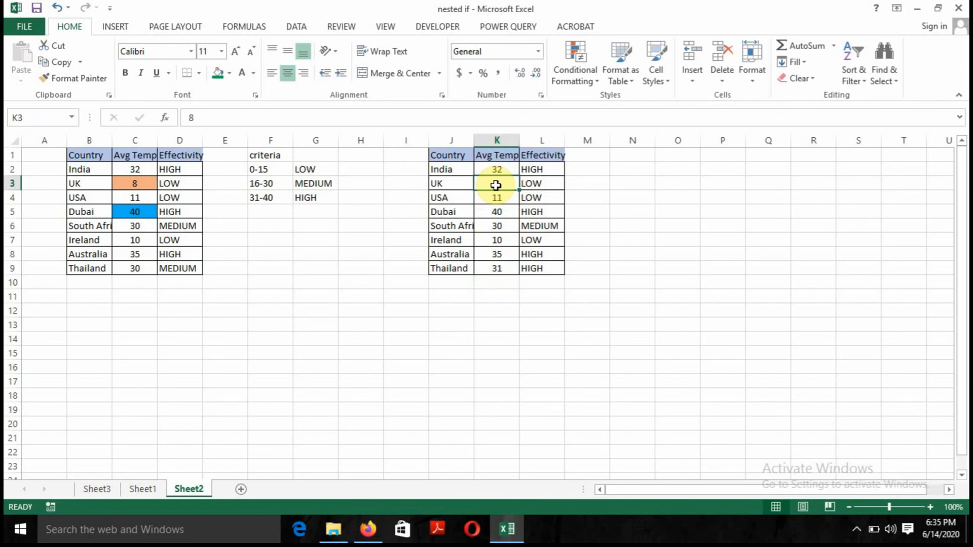
pyautogui.write('55')
pyautogui.press('Return')
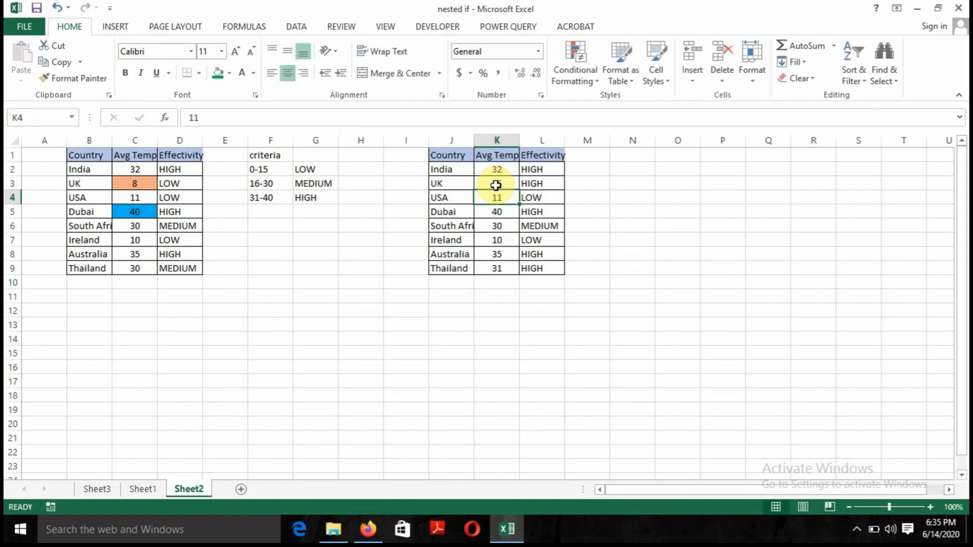
pyautogui.click(494, 211)
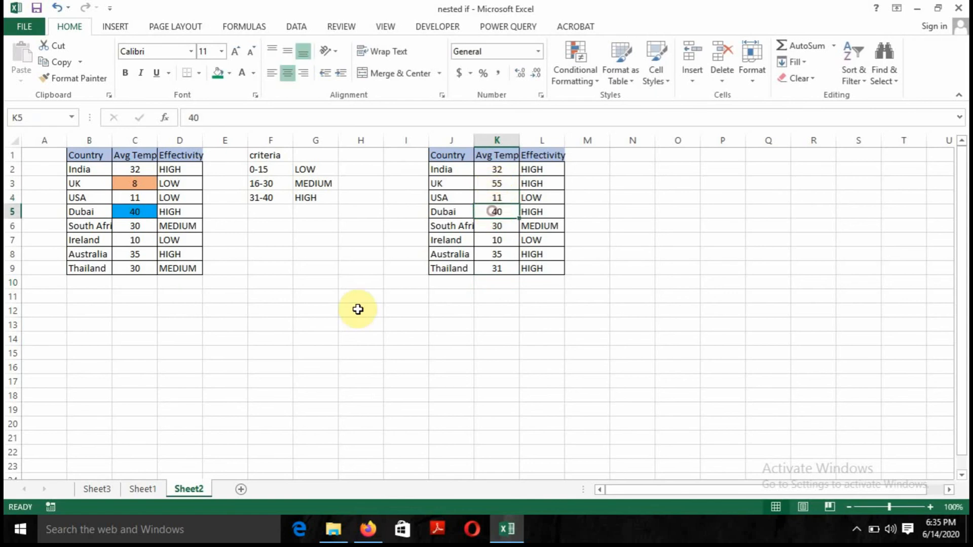
pyautogui.write('11')
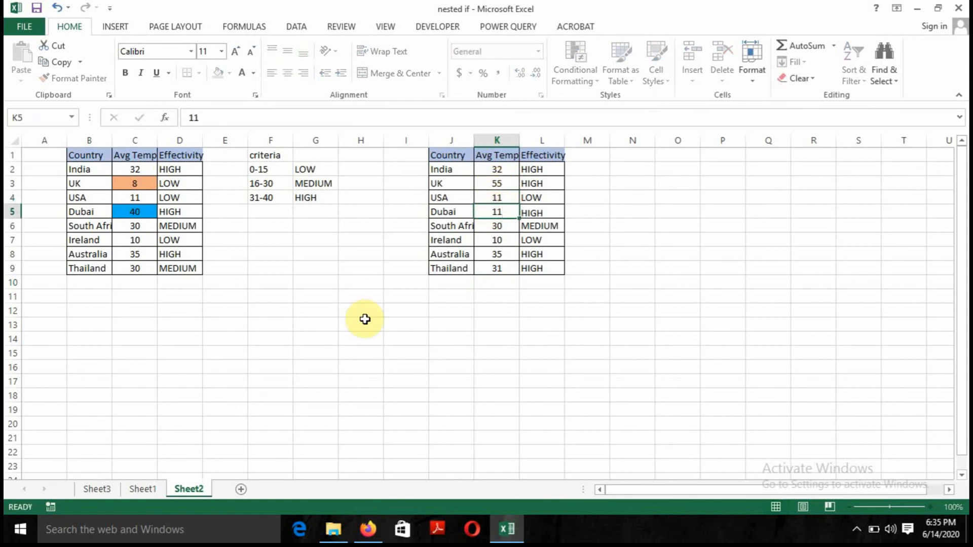
pyautogui.press('Return')
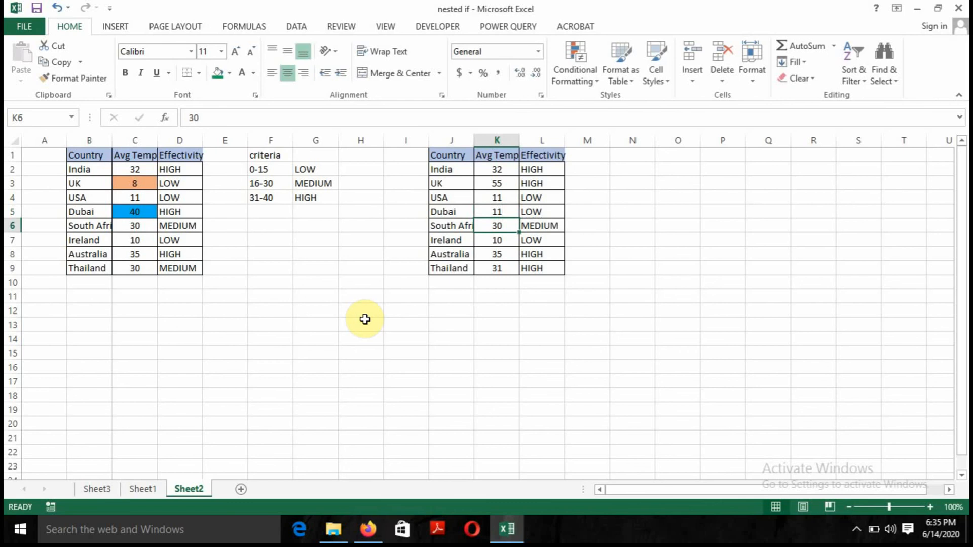
pyautogui.click(621, 324)
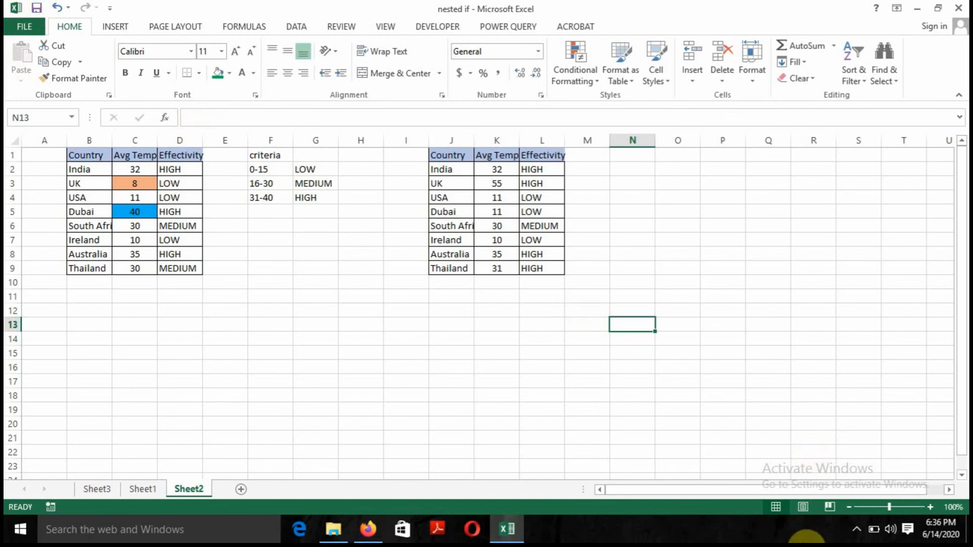
pyautogui.click(859, 529)
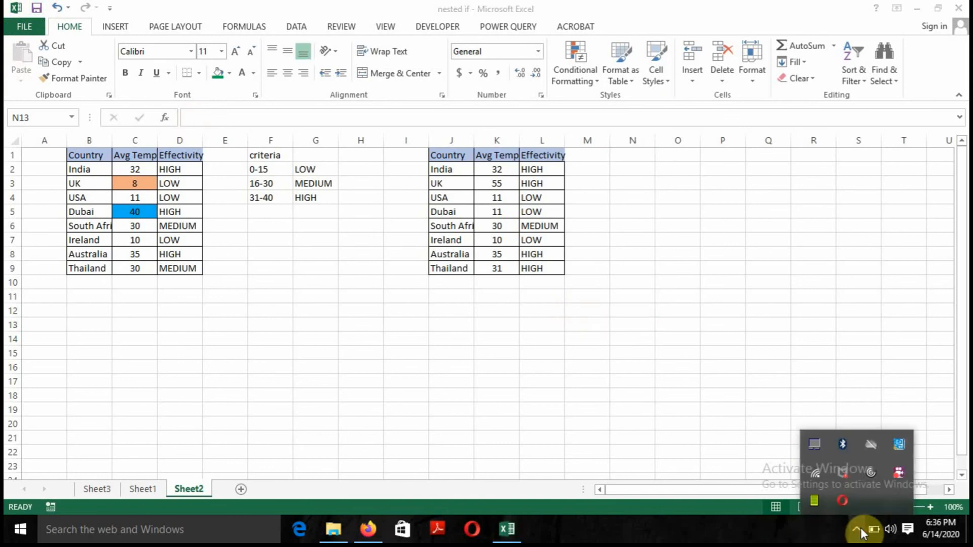
pyautogui.rightClick(899, 469)
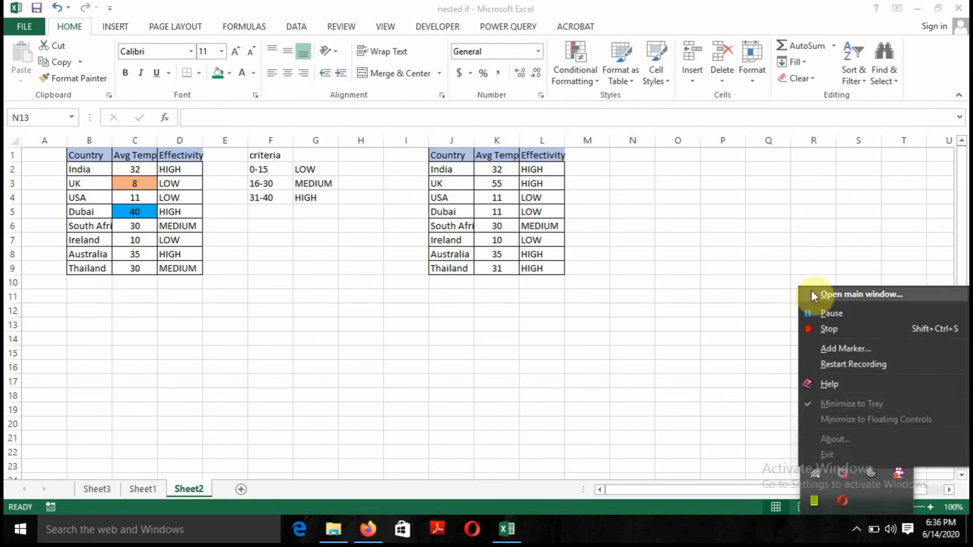